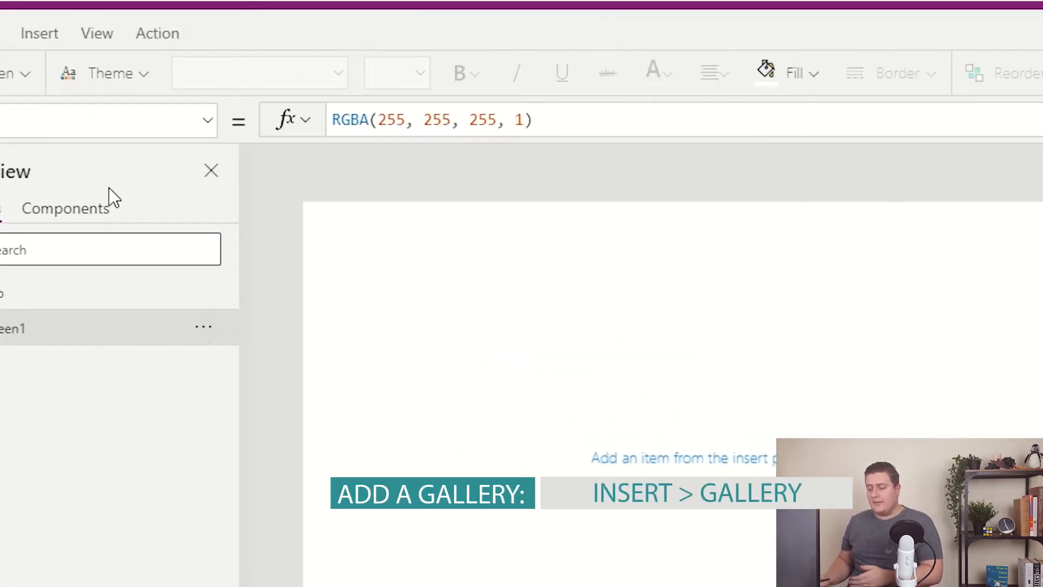
- Insert a blank vertical gallery connected to Store_Table, using the Title, subtitle, and body layout
{"action": "left_click", "coordinate": [52, 39]}
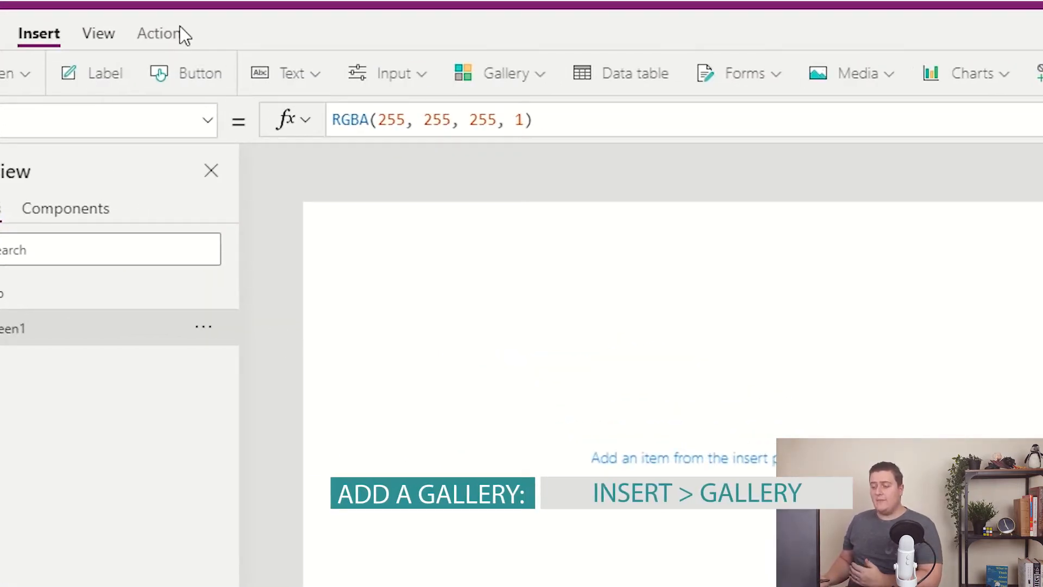
{"action": "left_click", "coordinate": [508, 75]}
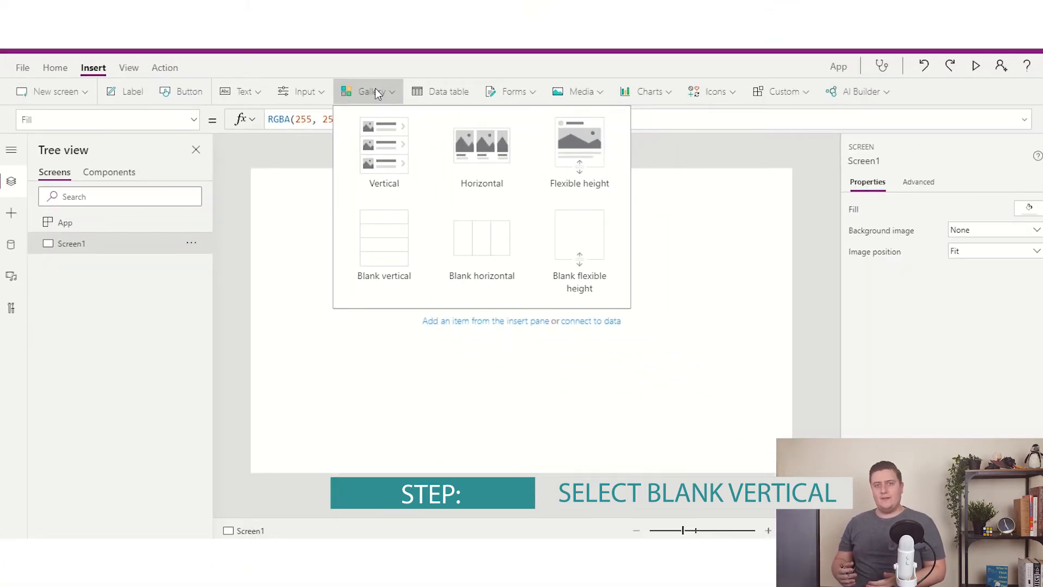
{"action": "left_click", "coordinate": [396, 233]}
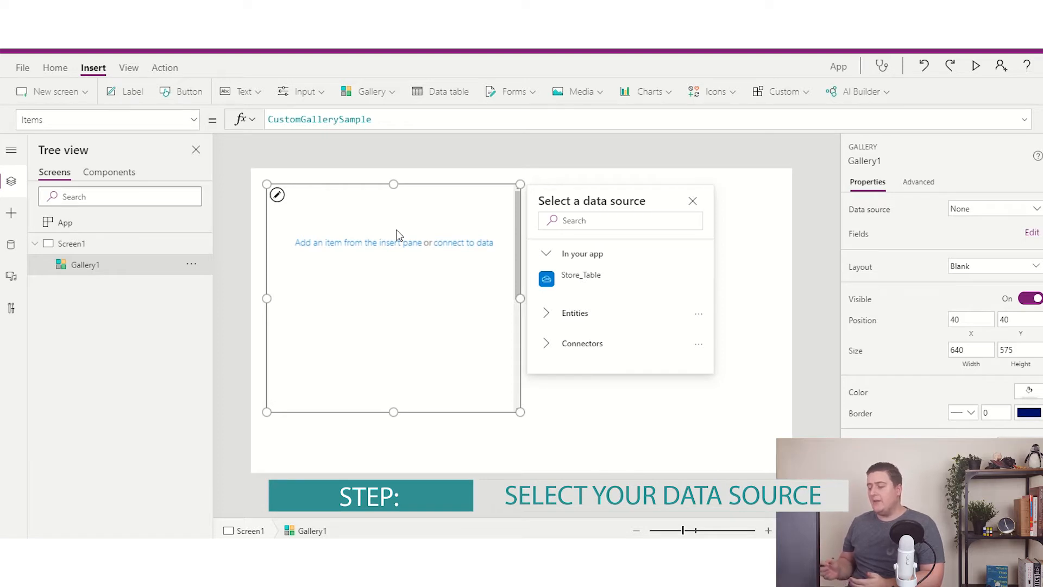
{"action": "left_click", "coordinate": [560, 275]}
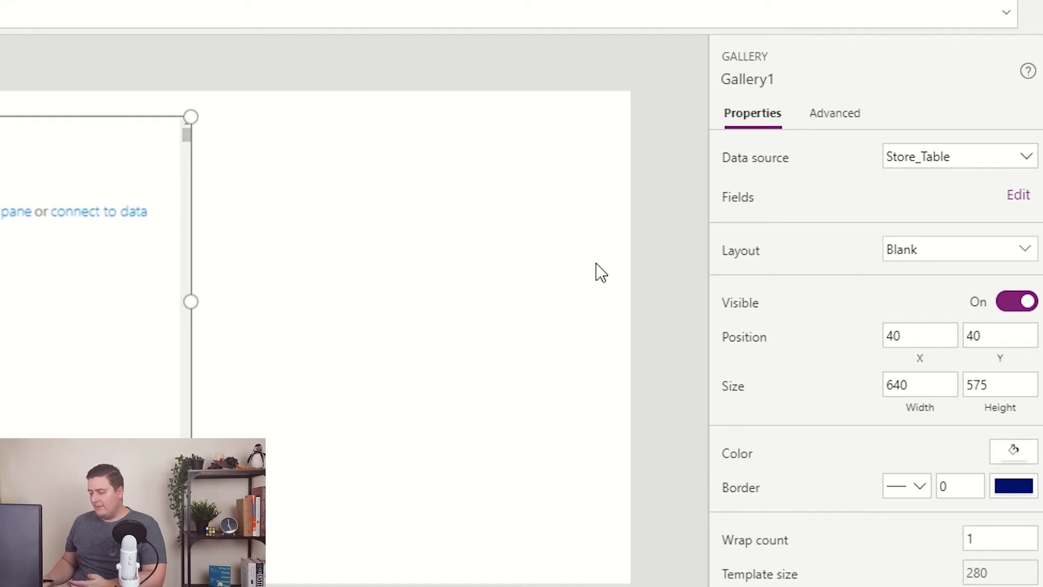
{"action": "left_click", "coordinate": [1027, 251]}
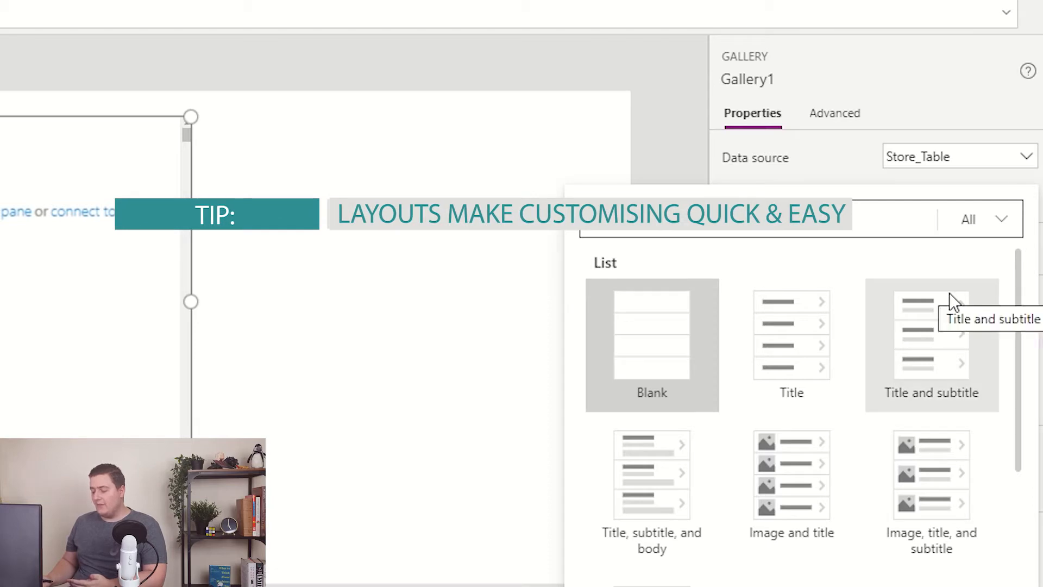
{"action": "left_click", "coordinate": [690, 448]}
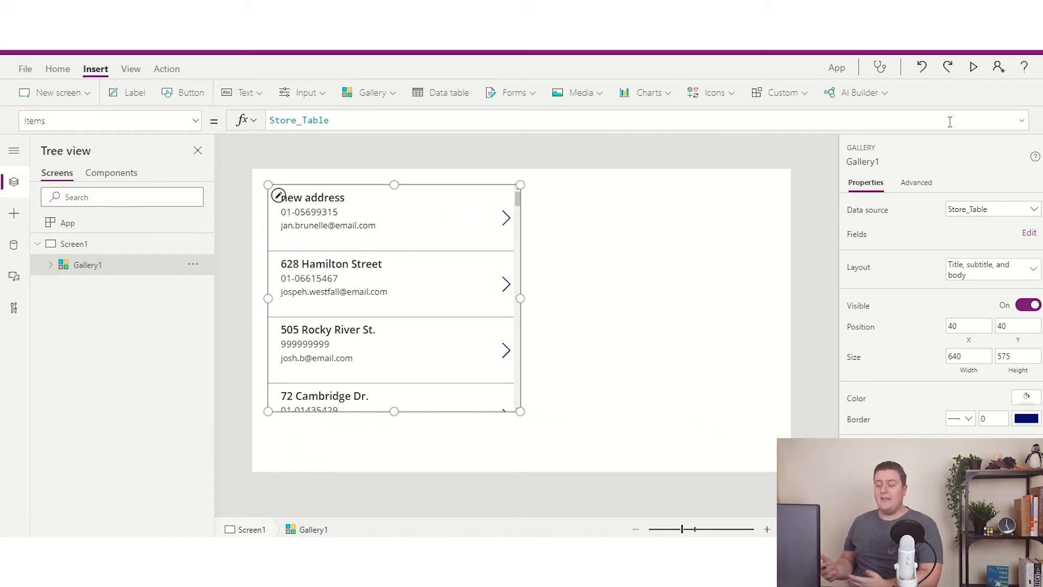
- Preview the app and look through the store records listed in the gallery
{"action": "left_click", "coordinate": [973, 68]}
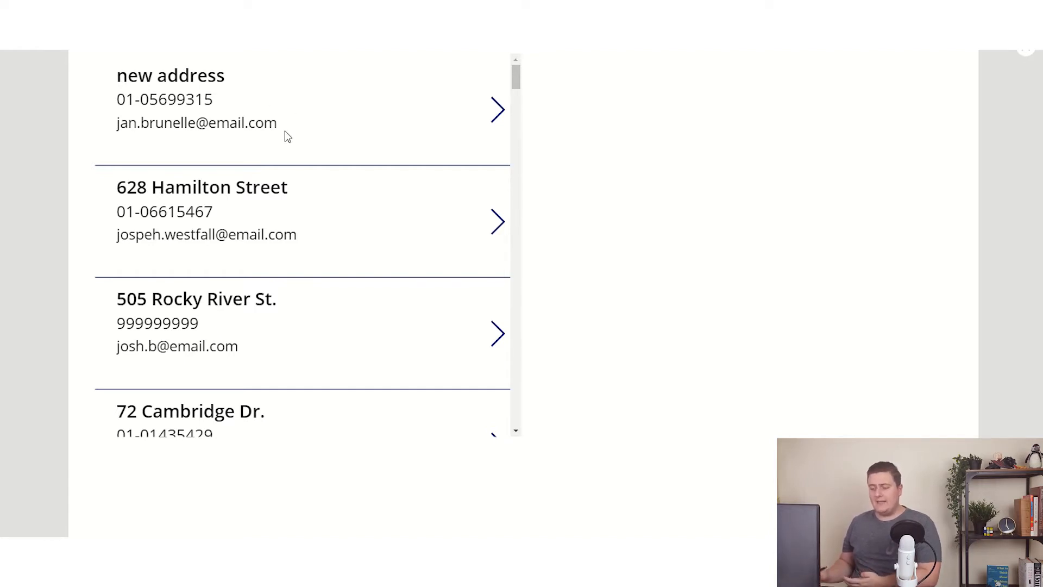
{"action": "scroll", "coordinate": [350, 176], "scroll_direction": "down", "scroll_amount": 5}
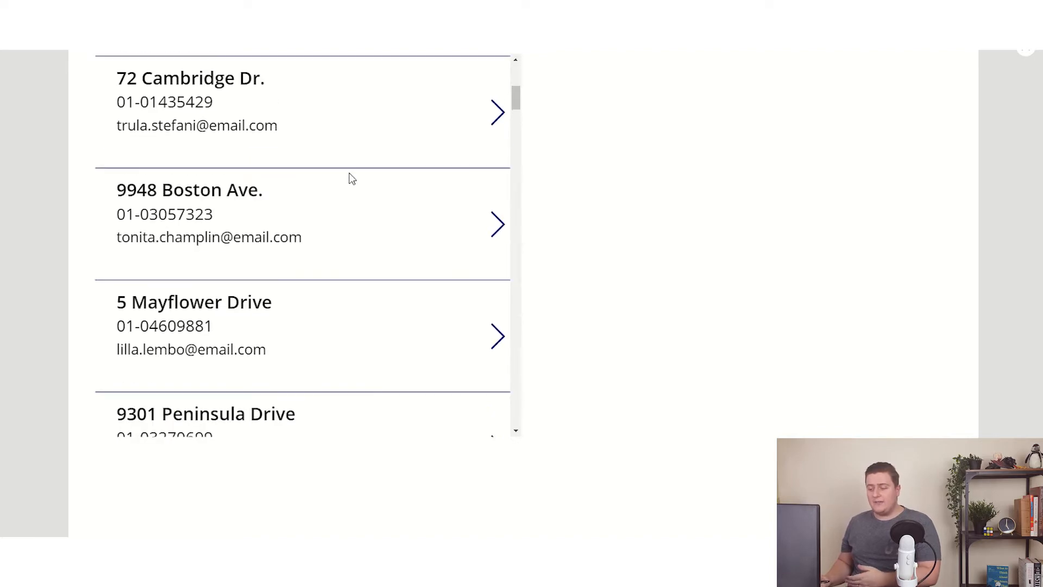
{"action": "scroll", "coordinate": [350, 177], "scroll_direction": "down", "scroll_amount": 10}
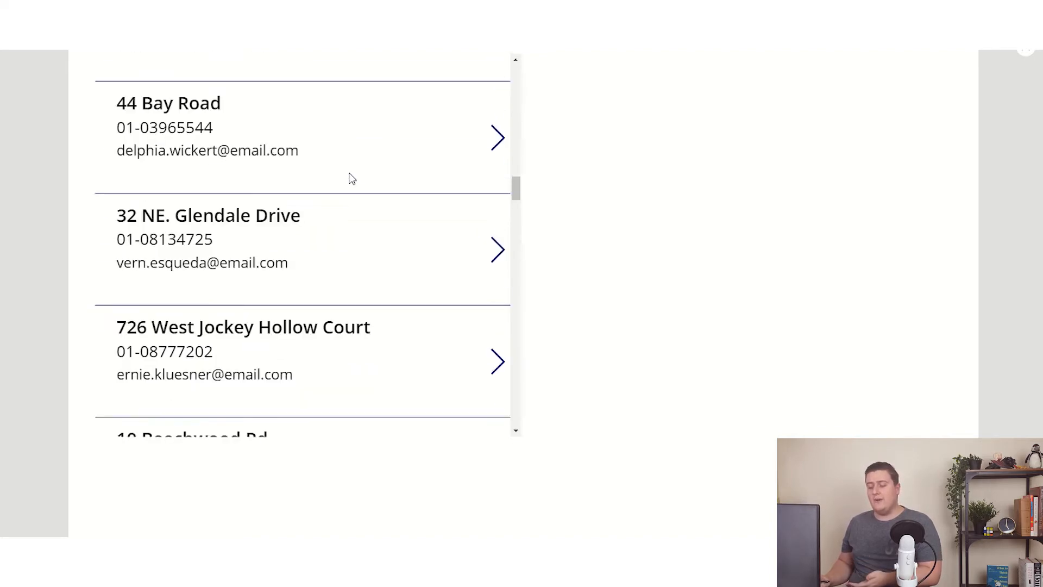
{"action": "scroll", "coordinate": [350, 176], "scroll_direction": "down", "scroll_amount": 6}
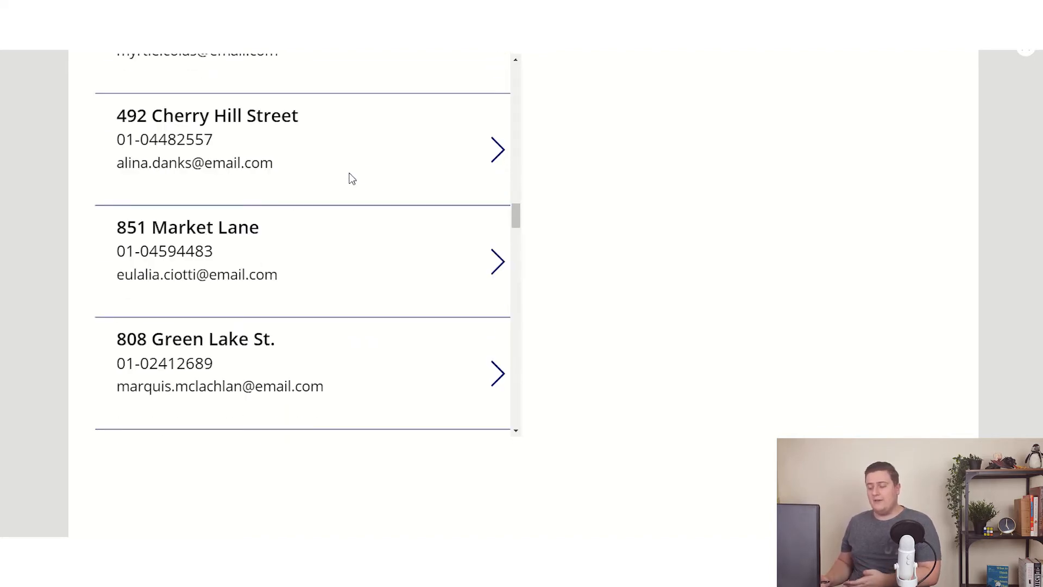
{"action": "scroll", "coordinate": [359, 177], "scroll_direction": "down", "scroll_amount": 4}
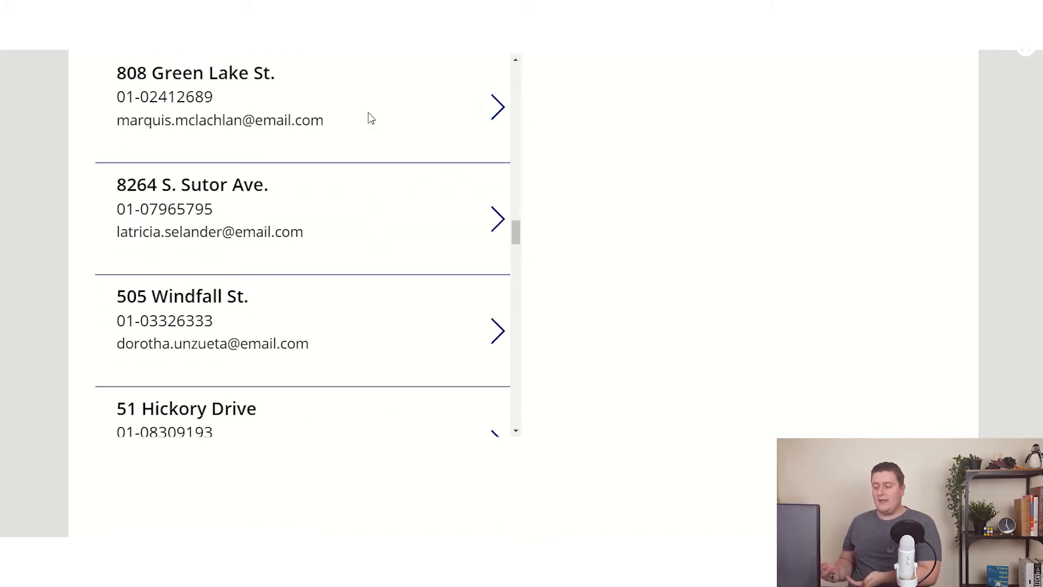
{"action": "left_click", "coordinate": [489, 115]}
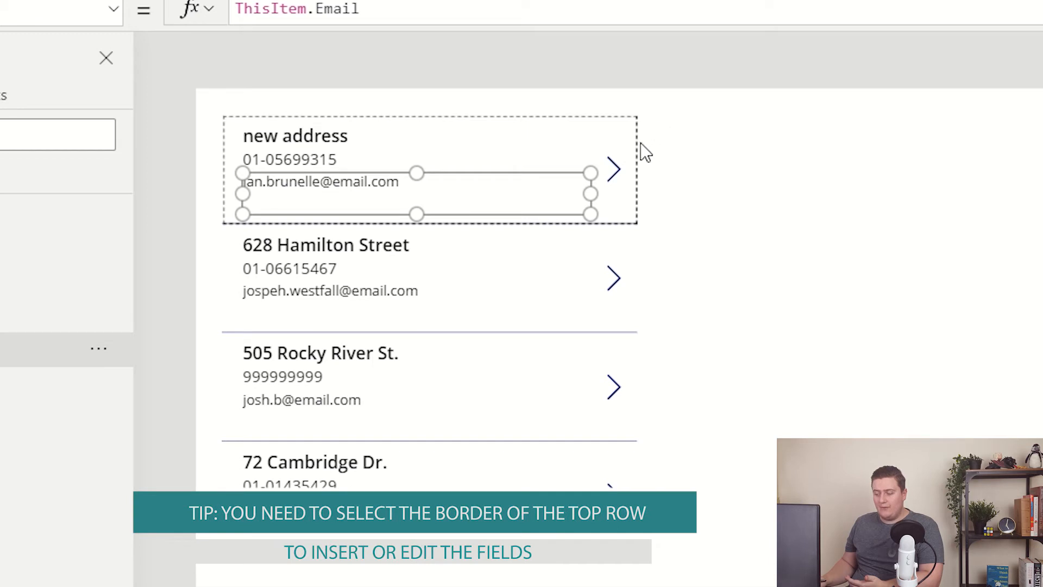
- Add a text label to the gallery's top row and place it between the address title and the arrow
{"action": "left_click", "coordinate": [562, 126]}
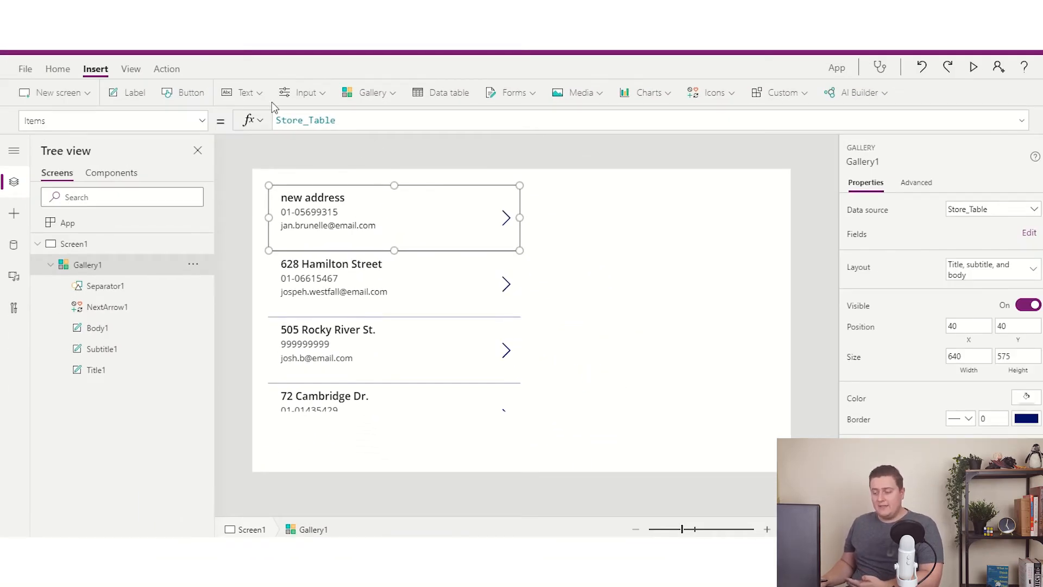
{"action": "left_click", "coordinate": [259, 96]}
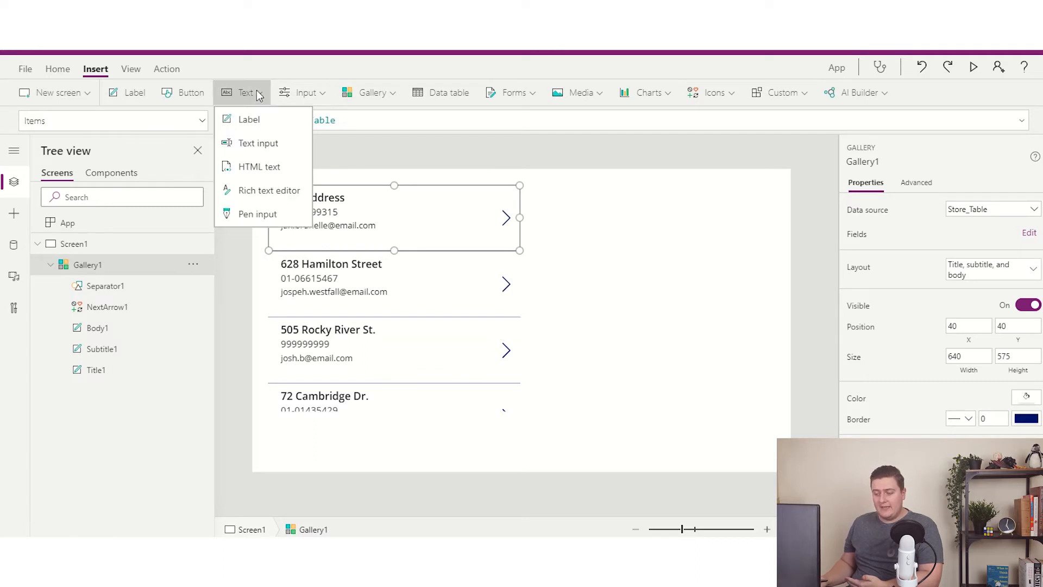
{"action": "left_click", "coordinate": [264, 122]}
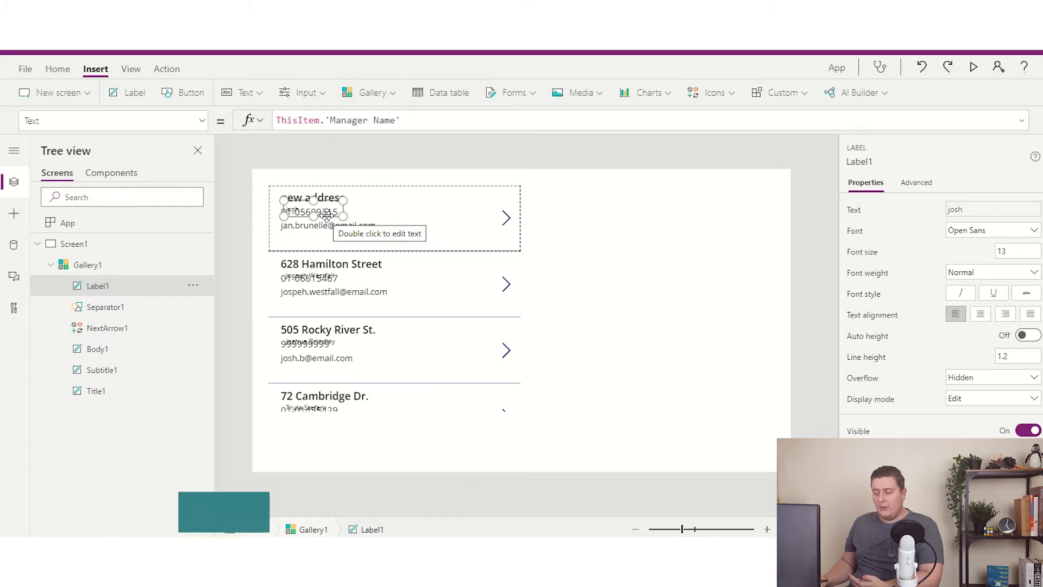
{"action": "left_click_drag", "start_coordinate": [326, 215], "coordinate": [445, 213]}
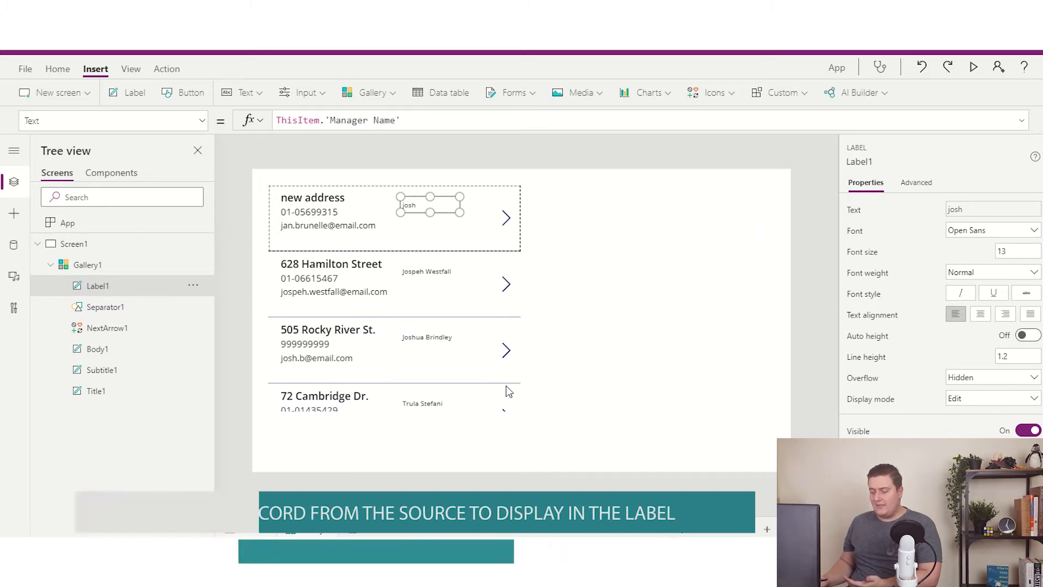
- Edit the gallery's field assignments so that Label1 shows Store_x0020_Code
{"action": "left_click", "coordinate": [488, 414]}
{"action": "left_click", "coordinate": [488, 409]}
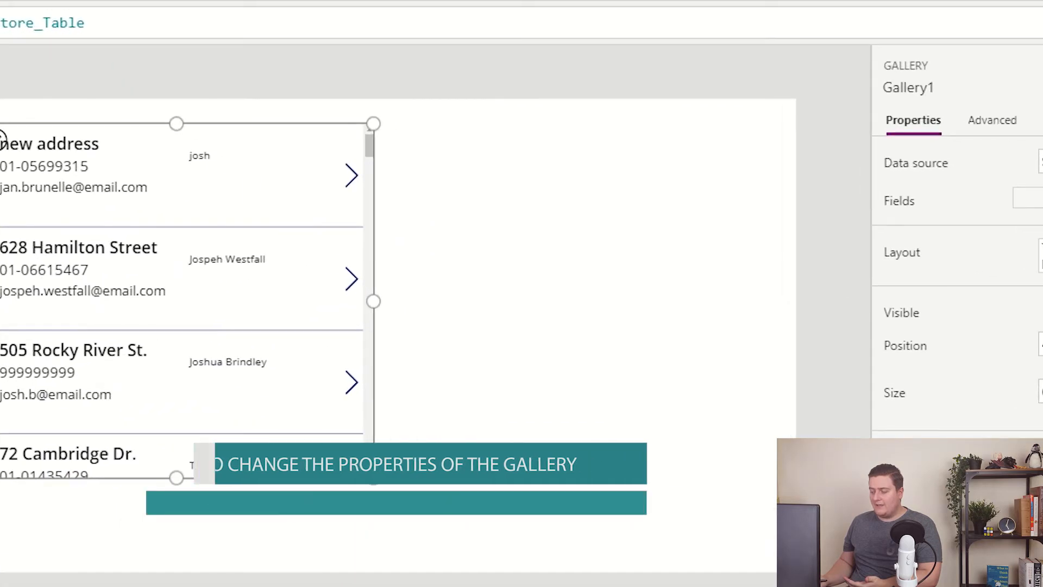
{"action": "left_click", "coordinate": [1029, 232]}
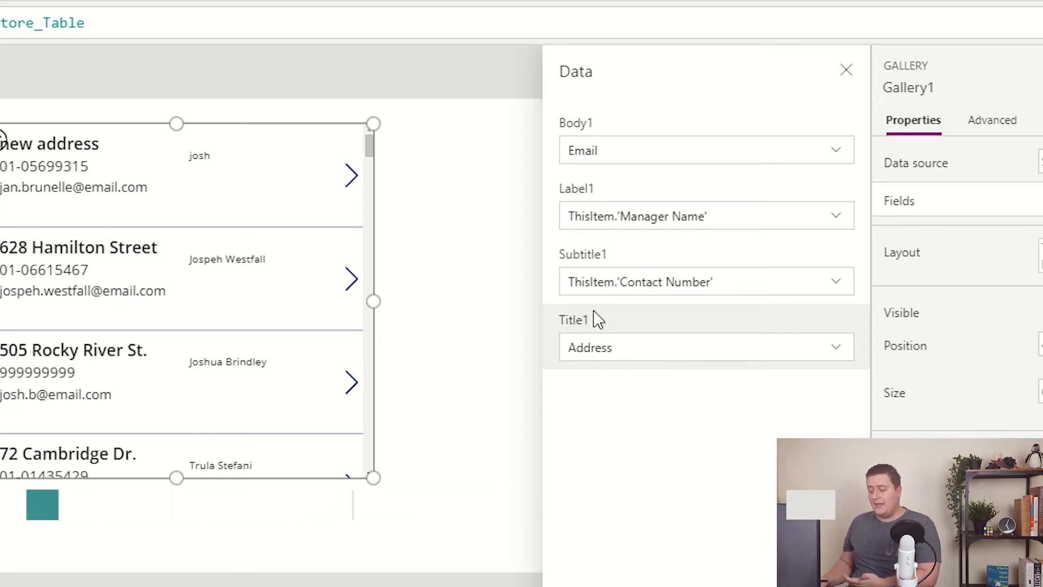
{"action": "left_click", "coordinate": [837, 220]}
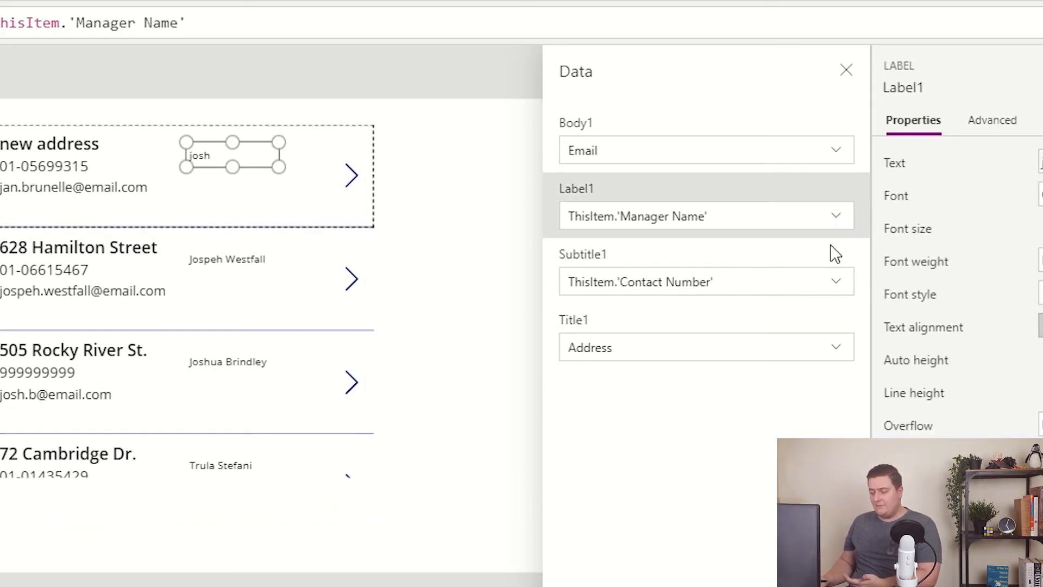
{"action": "left_click", "coordinate": [836, 220]}
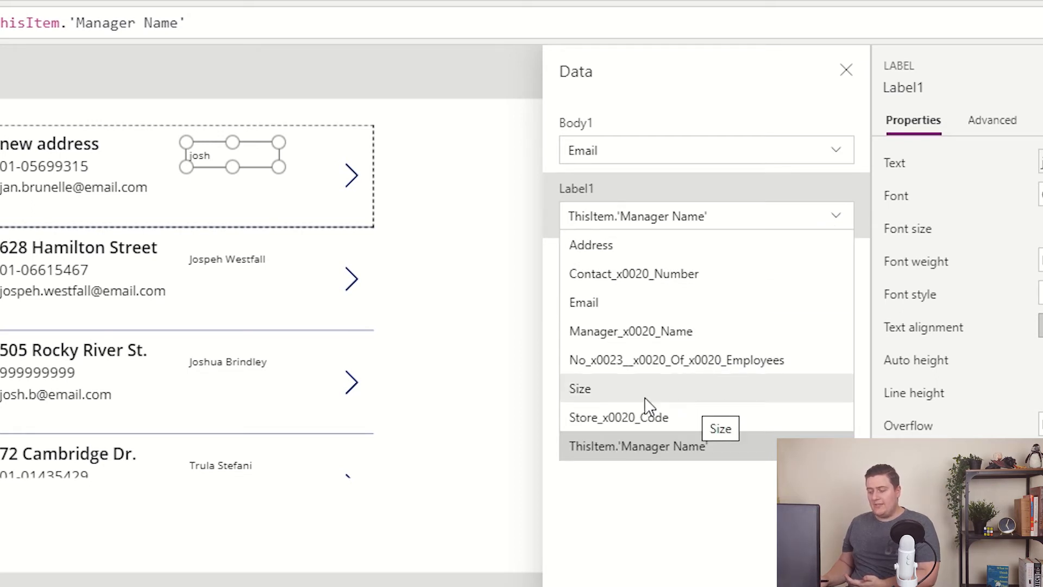
{"action": "left_click", "coordinate": [628, 418]}
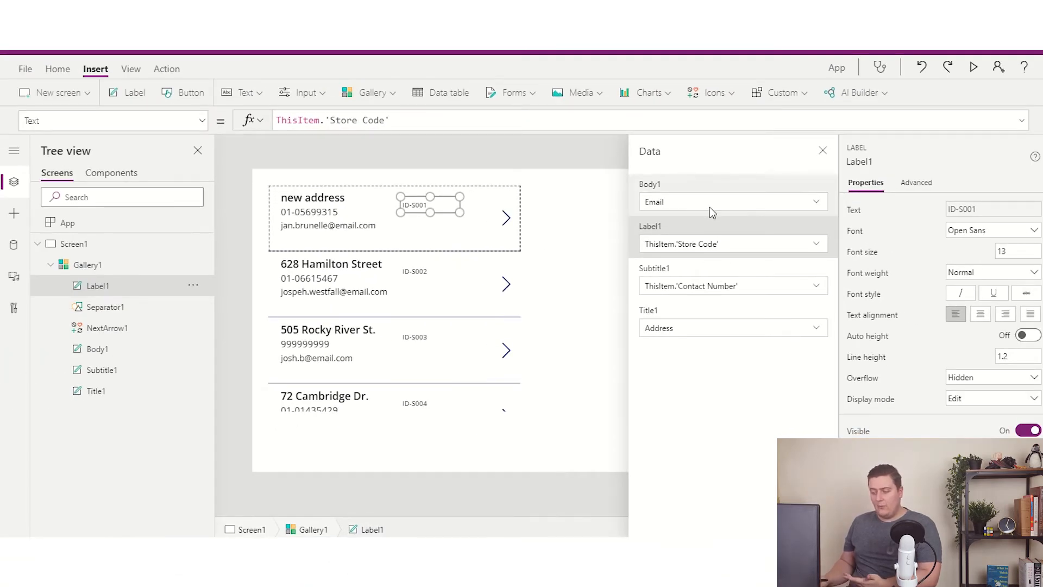
- Assign Store_x0020_Code to Title1 and Manager_x0020_Name to Subtitle1 in the gallery's fields
{"action": "left_click", "coordinate": [708, 333]}
{"action": "left_click", "coordinate": [706, 333]}
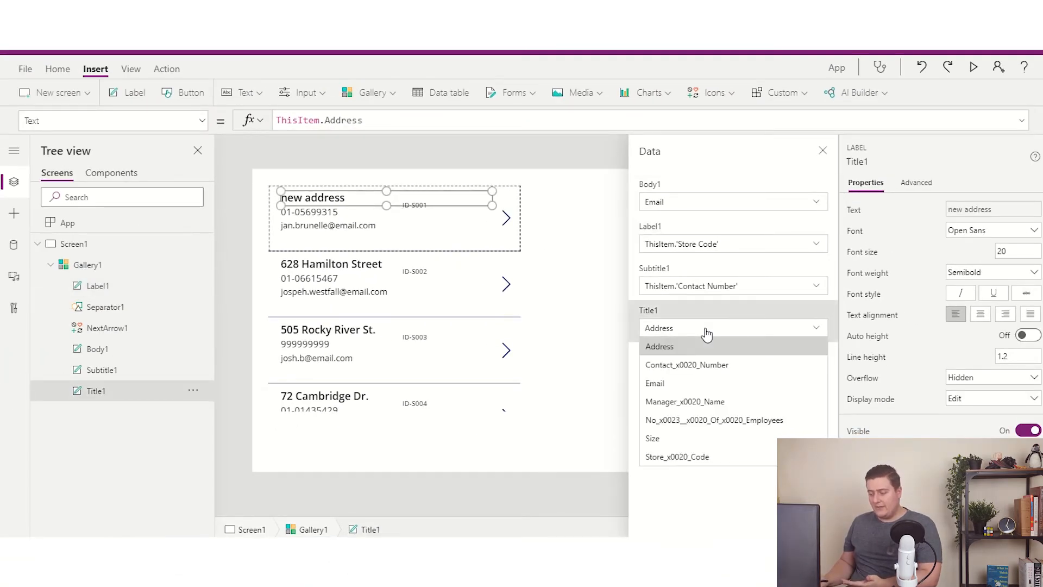
{"action": "left_click", "coordinate": [700, 457]}
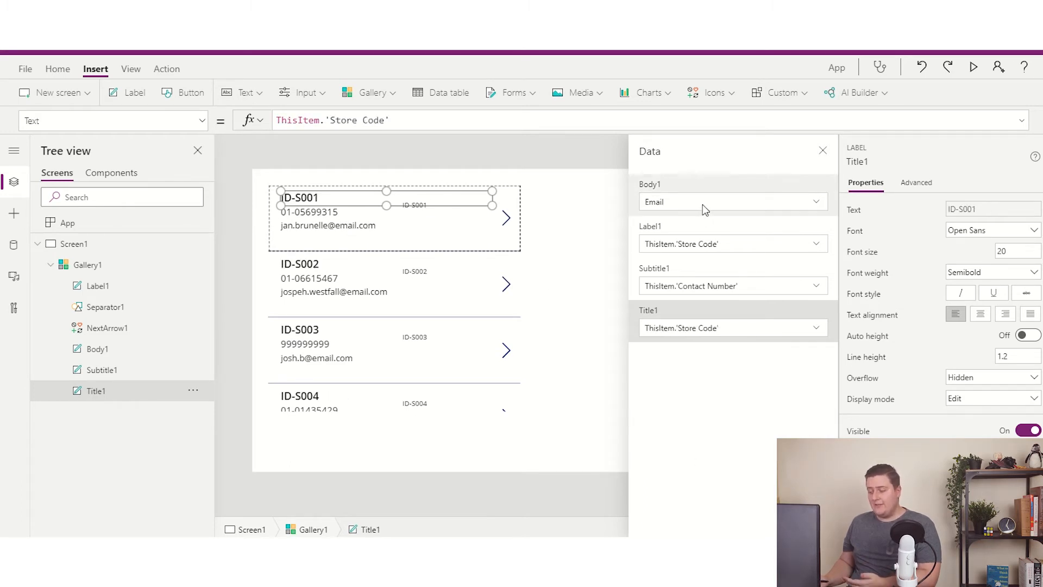
{"action": "left_click", "coordinate": [702, 299]}
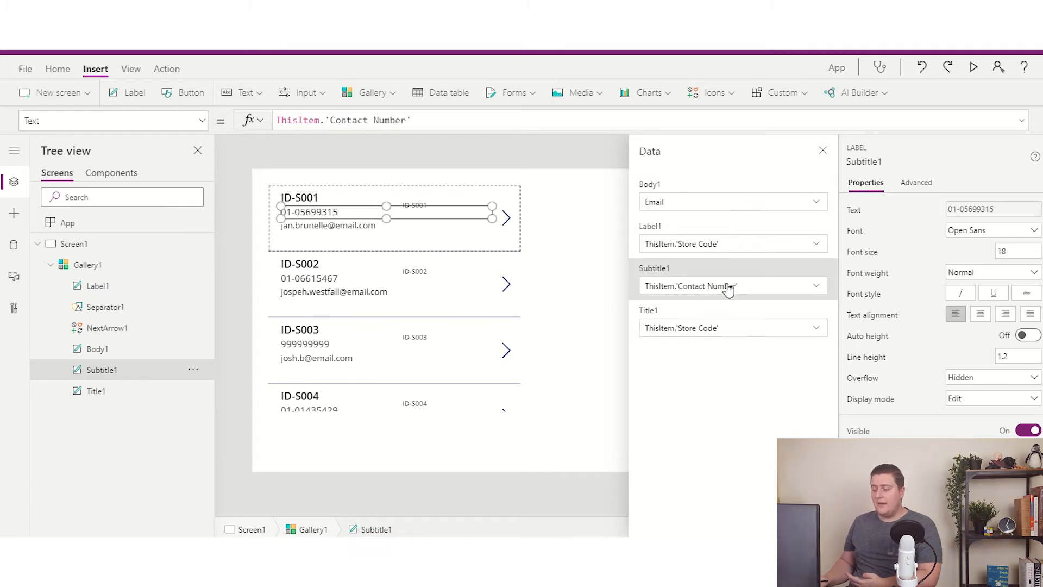
{"action": "left_click", "coordinate": [726, 286]}
{"action": "left_click", "coordinate": [706, 360]}
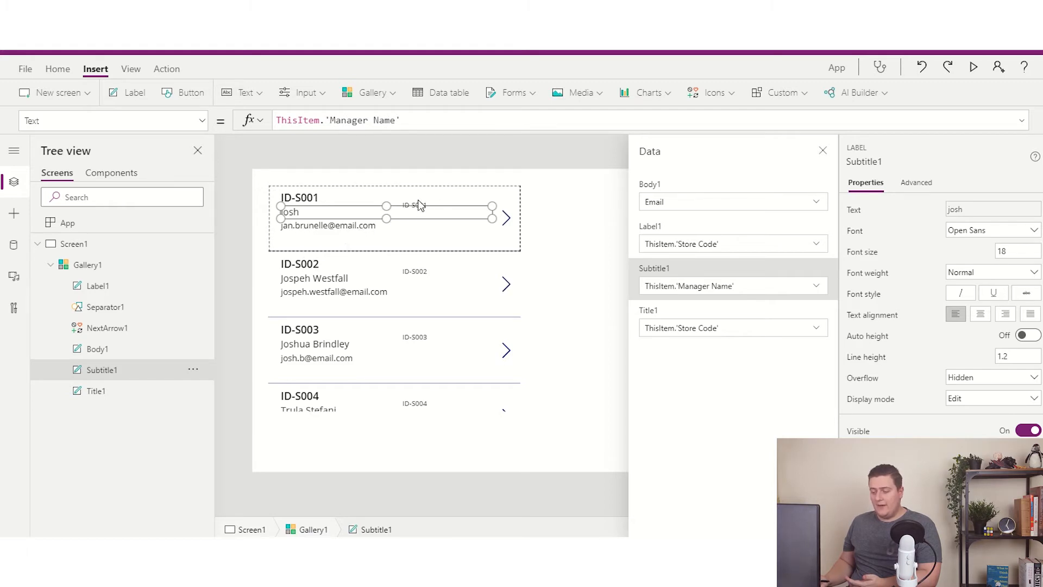
- Assign the Size field to Label1 and close the gallery's field assignments
{"action": "left_click", "coordinate": [714, 204]}
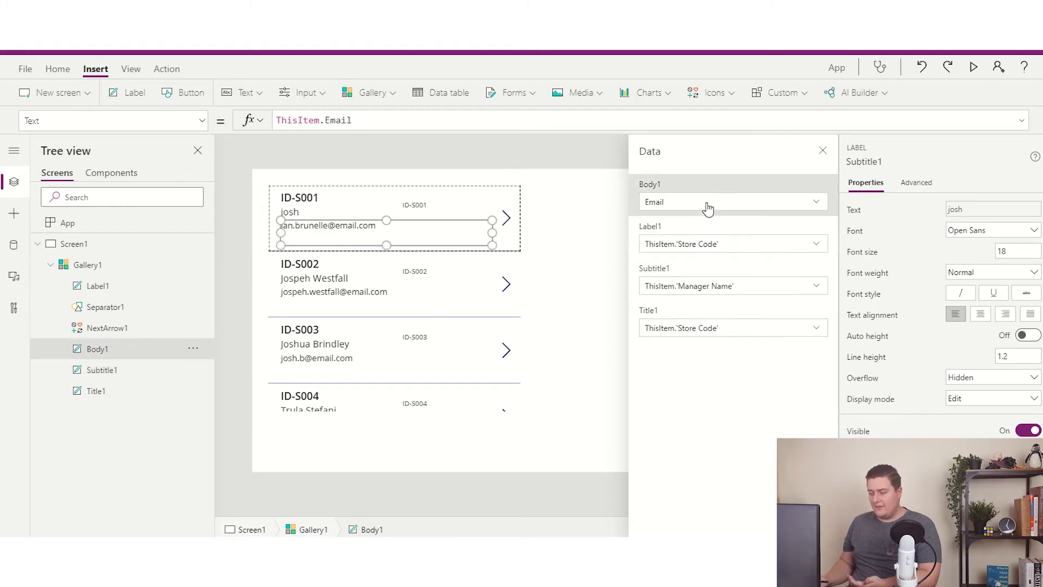
{"action": "left_click", "coordinate": [716, 249]}
{"action": "left_click", "coordinate": [802, 244]}
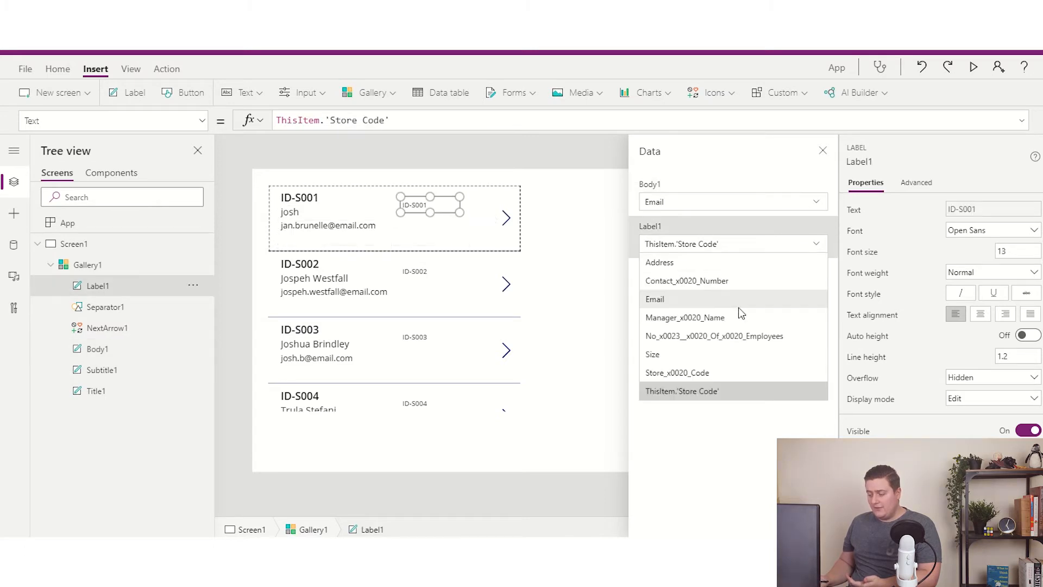
{"action": "left_click", "coordinate": [678, 356]}
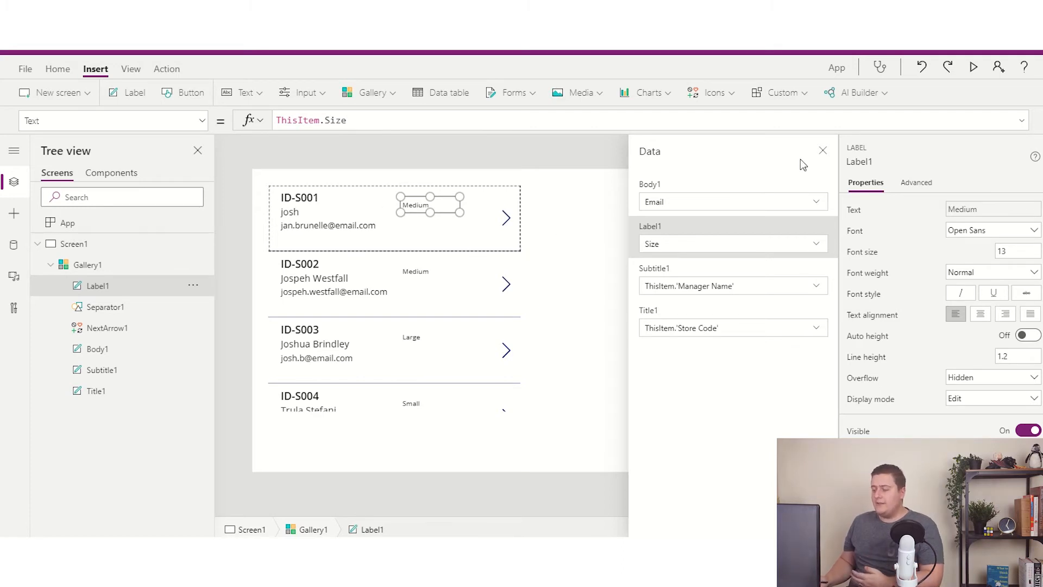
{"action": "left_click", "coordinate": [822, 150]}
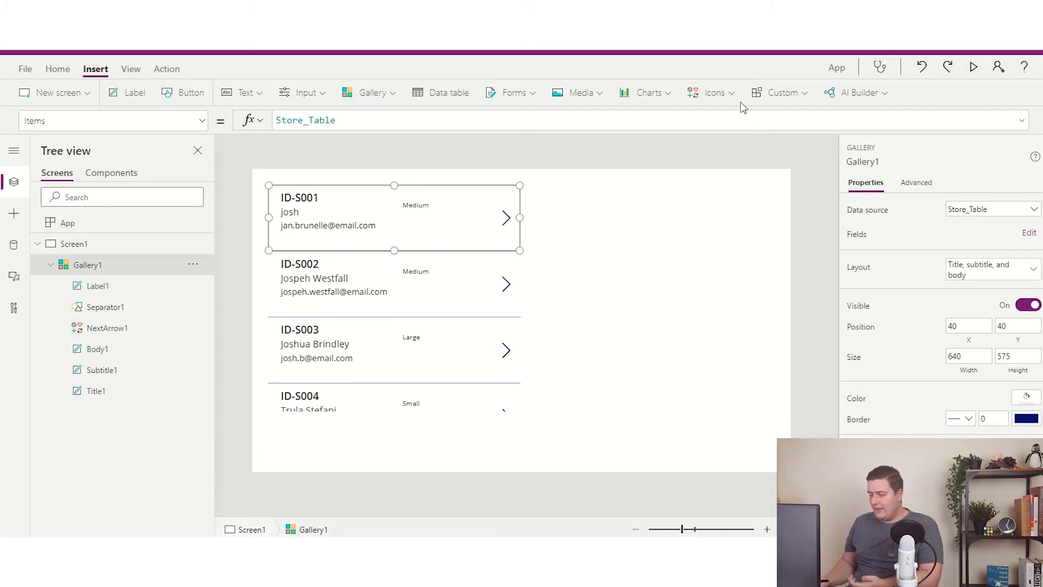
- Insert a Person icon into the gallery's top row and place it directly in front of the size label
{"action": "left_click", "coordinate": [717, 93]}
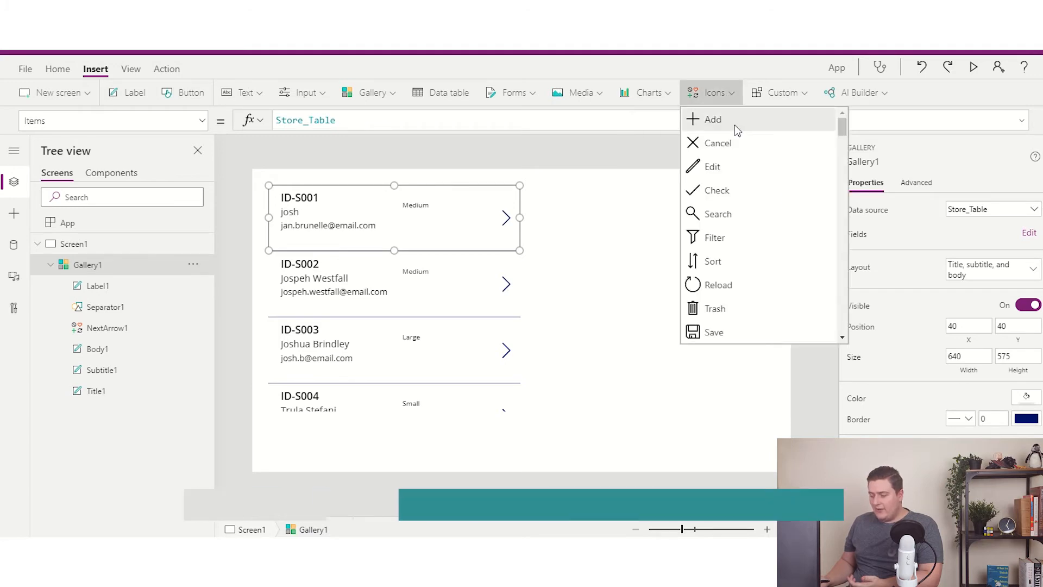
{"action": "scroll", "coordinate": [760, 186], "scroll_direction": "down", "scroll_amount": 12}
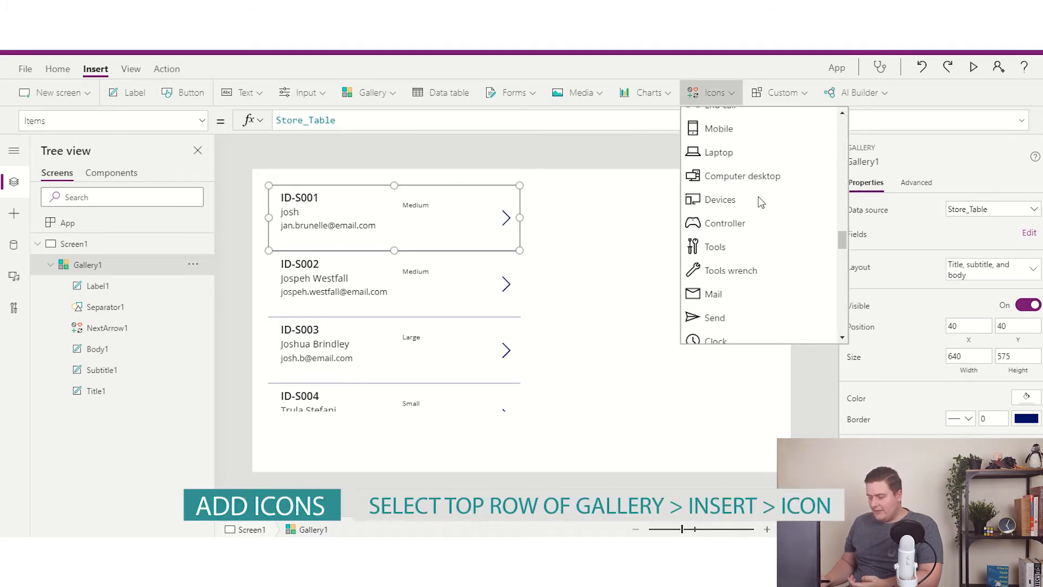
{"action": "scroll", "coordinate": [760, 202], "scroll_direction": "down", "scroll_amount": 15}
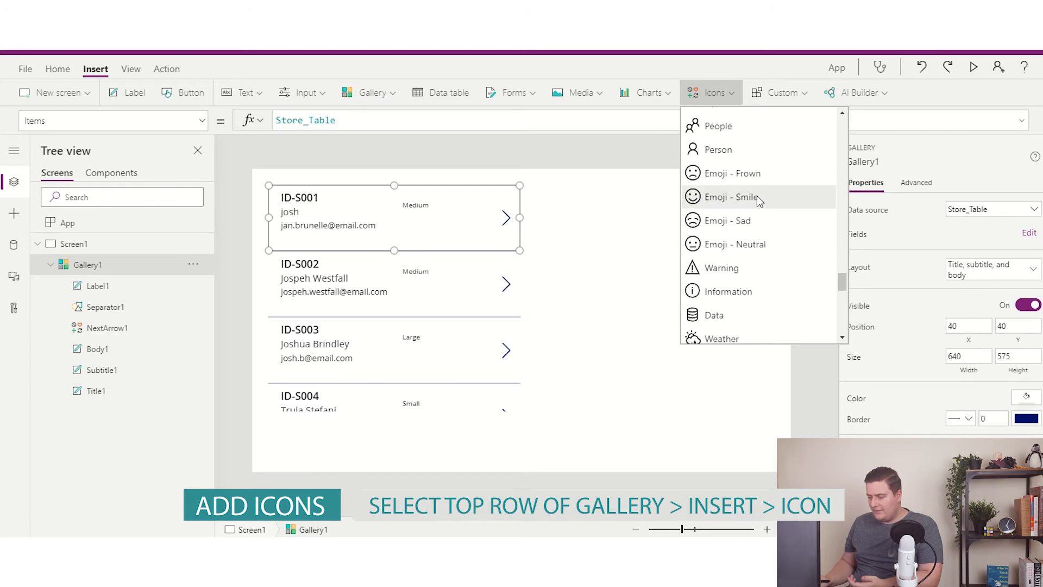
{"action": "scroll", "coordinate": [760, 217], "scroll_direction": "up", "scroll_amount": 5}
{"action": "scroll", "coordinate": [760, 223], "scroll_direction": "down", "scroll_amount": 6}
{"action": "left_click", "coordinate": [719, 149]}
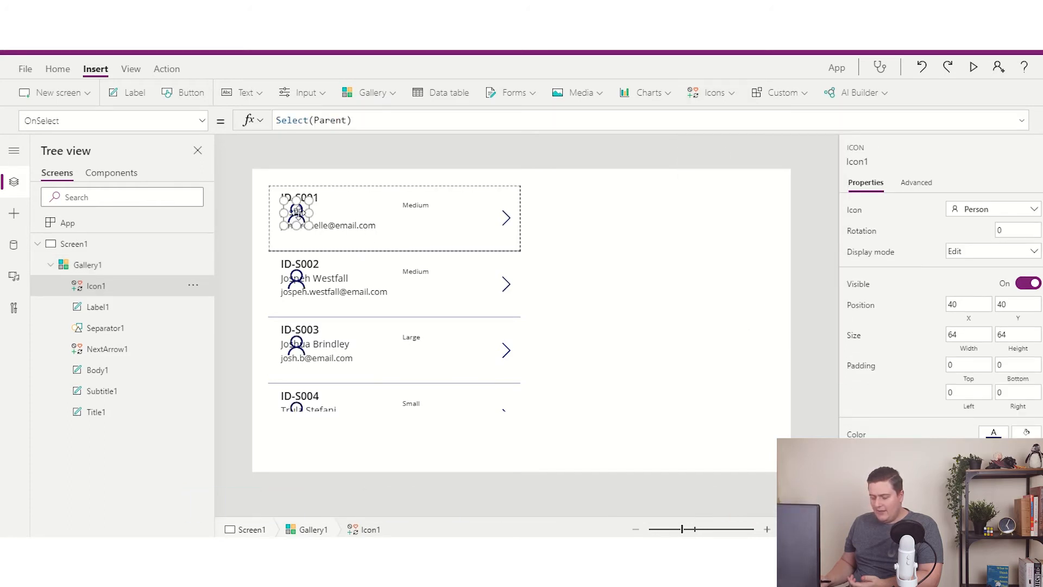
{"action": "left_click_drag", "start_coordinate": [296, 212], "coordinate": [398, 202]}
{"action": "left_click", "coordinate": [421, 209]}
{"action": "left_click", "coordinate": [400, 210]}
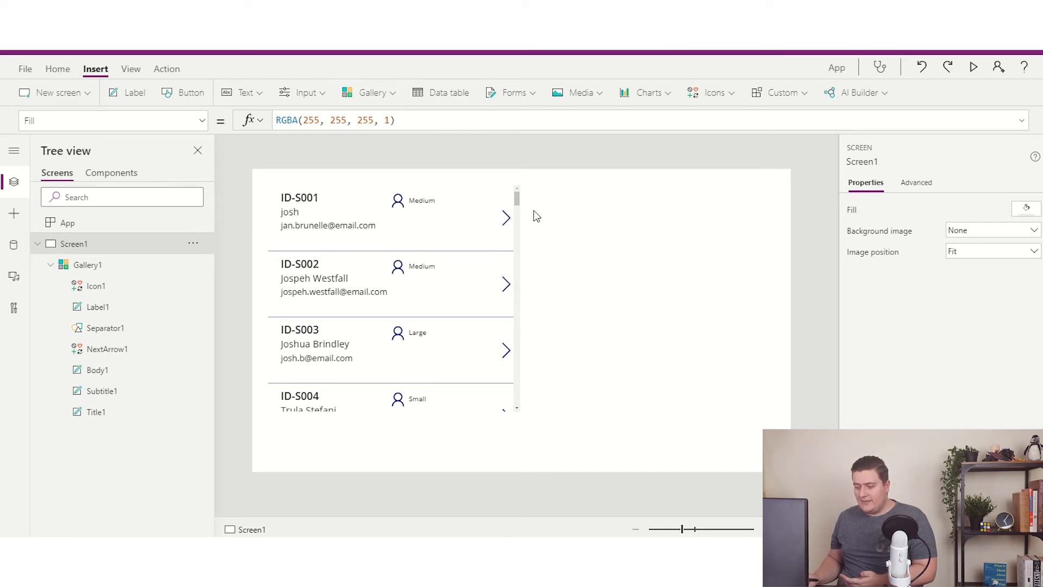
- Insert a text label on Screen1 and place it in the empty area beside the gallery, level with its first row
{"action": "left_click", "coordinate": [257, 97]}
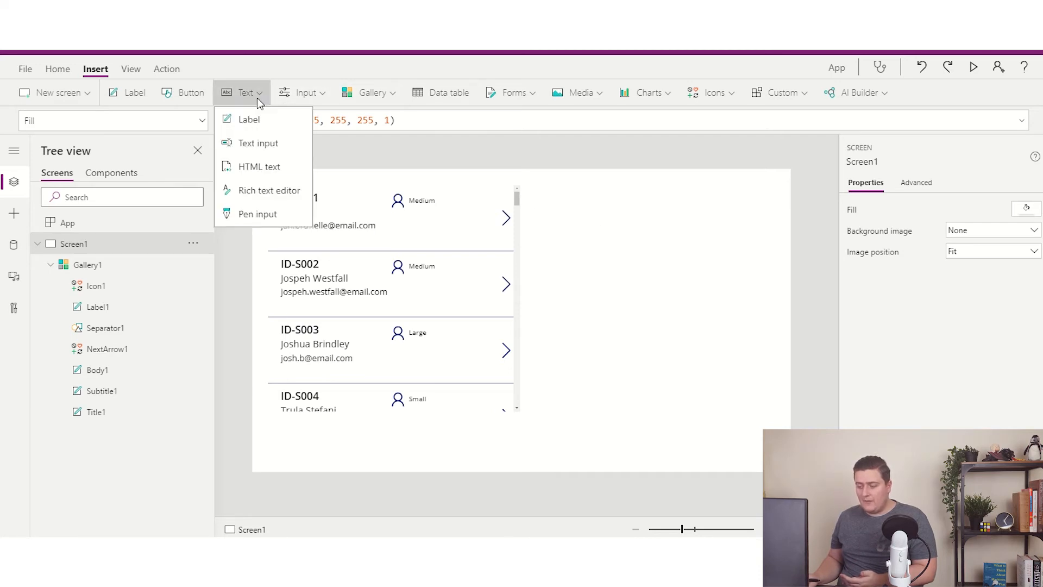
{"action": "left_click", "coordinate": [250, 119]}
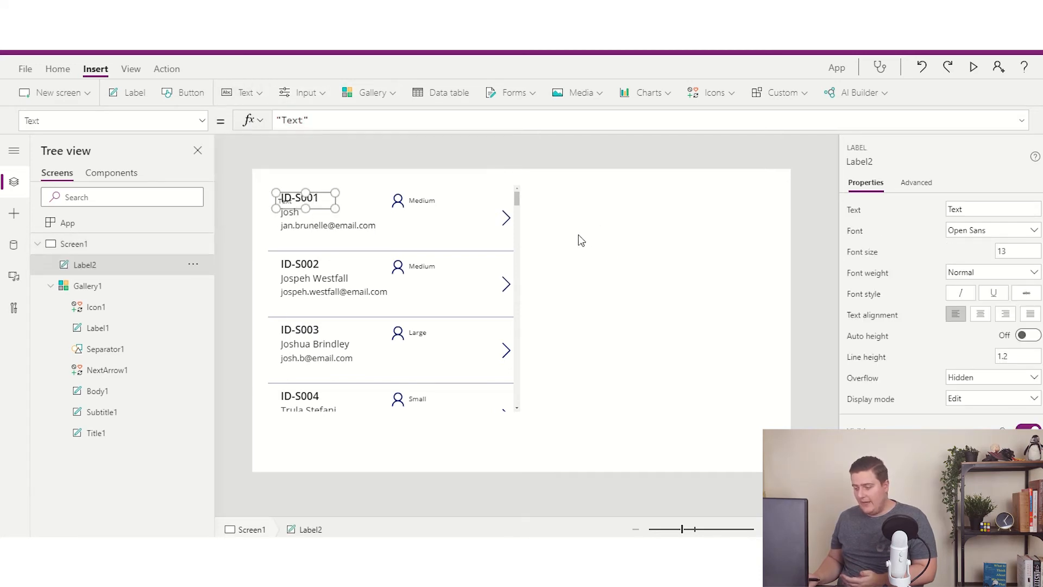
{"action": "left_click_drag", "start_coordinate": [324, 205], "coordinate": [660, 221]}
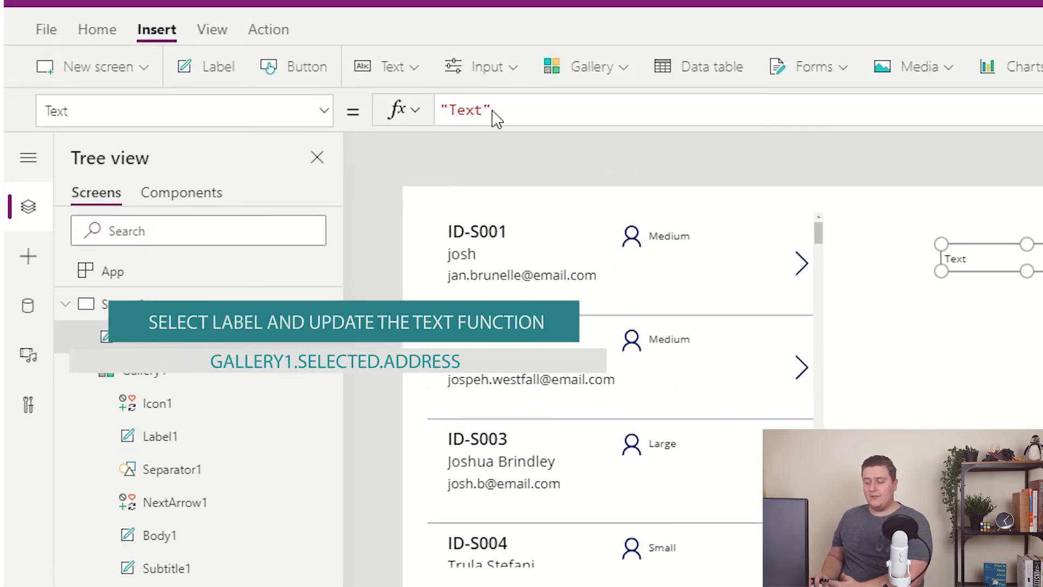
- Set the new label's Text property to the formula Gallery1.Selected.Address
{"action": "left_click", "coordinate": [497, 110]}
{"action": "left_click_drag", "start_coordinate": [496, 111], "coordinate": [458, 110]}
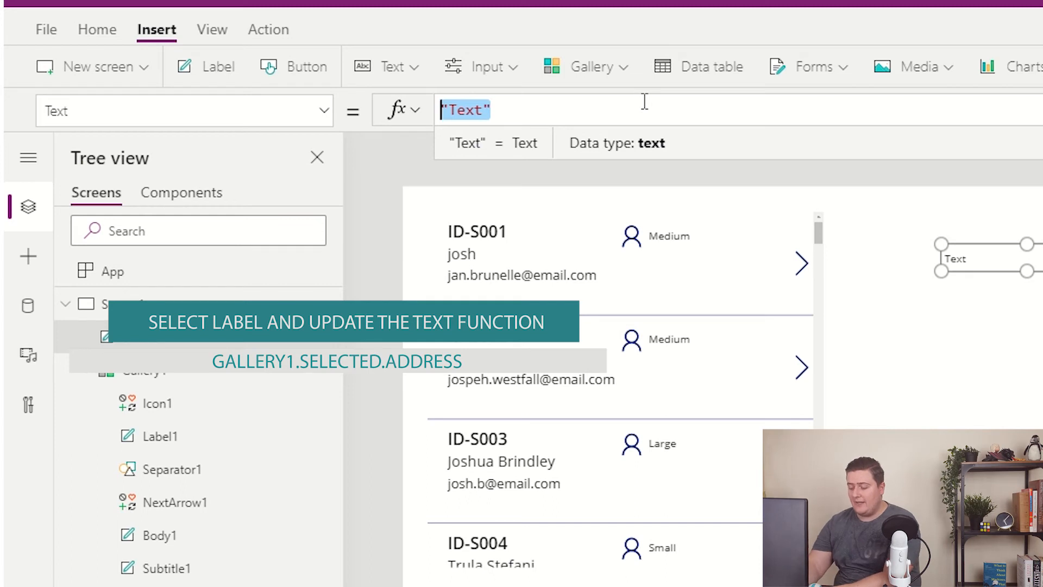
{"action": "type", "text": "Gallery1"}
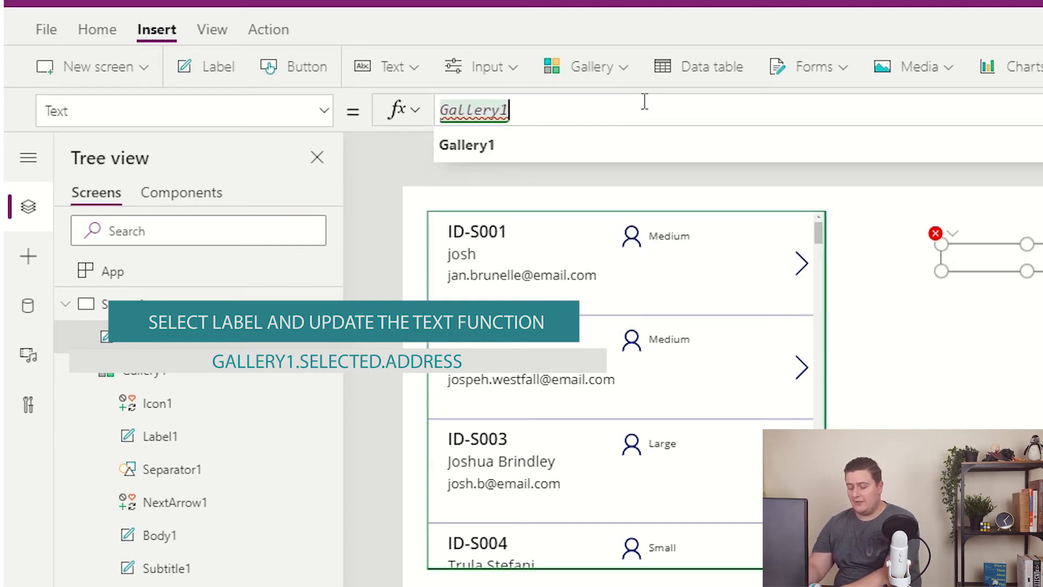
{"action": "type", "text": ".selected"}
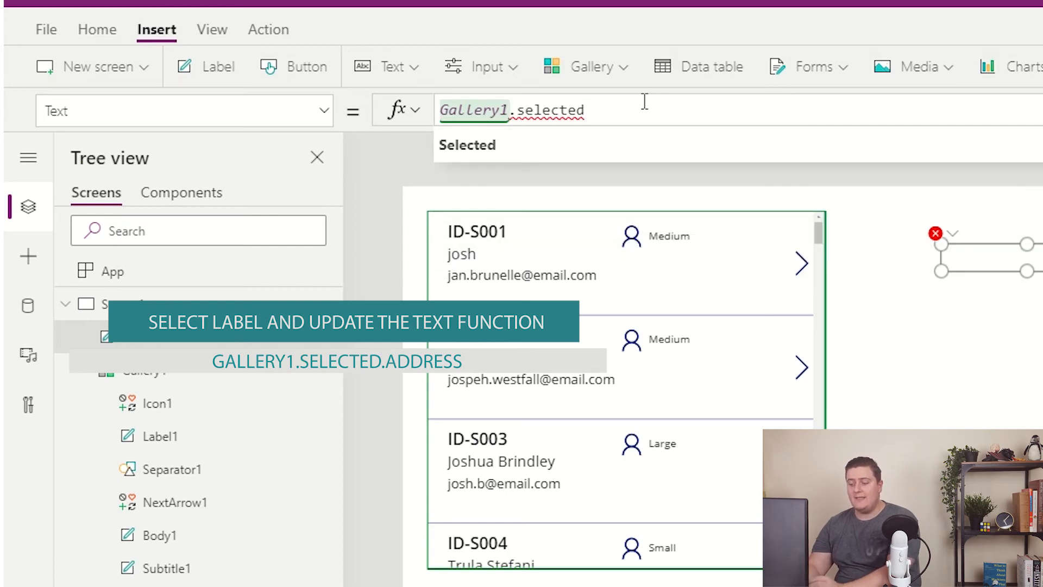
{"action": "left_click", "coordinate": [601, 144]}
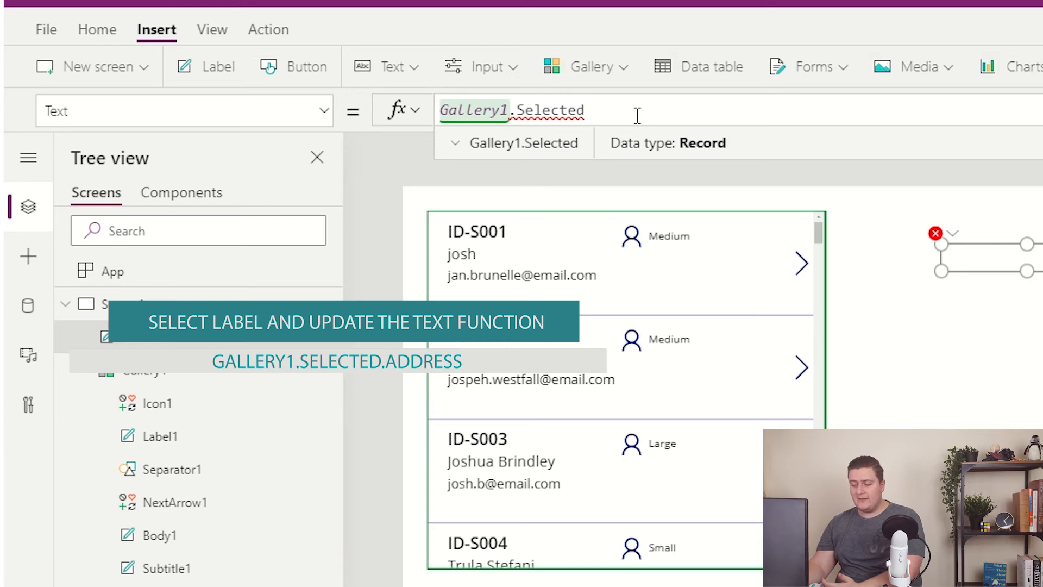
{"action": "type", "text": "."}
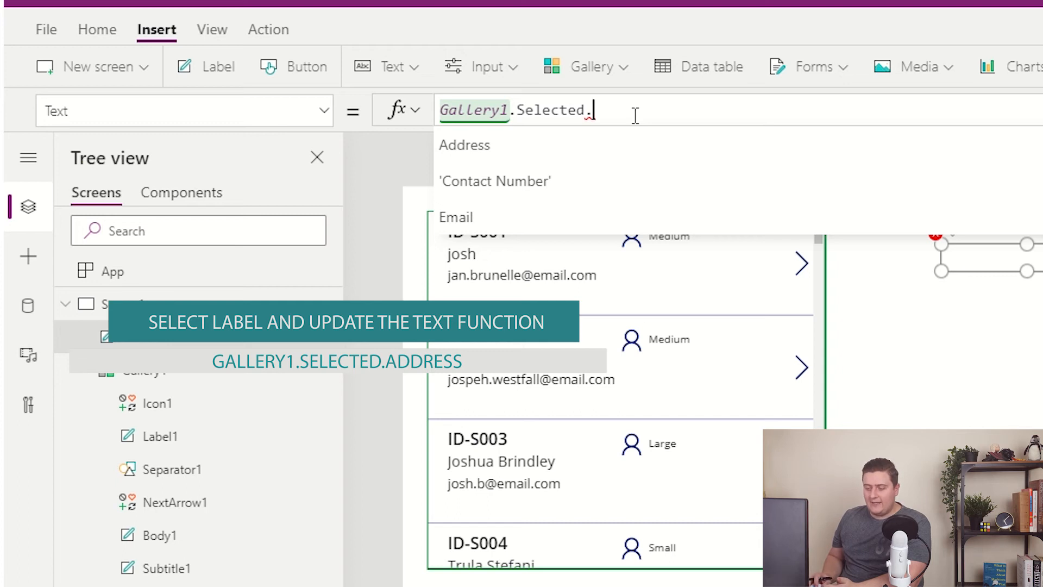
{"action": "left_click", "coordinate": [606, 139]}
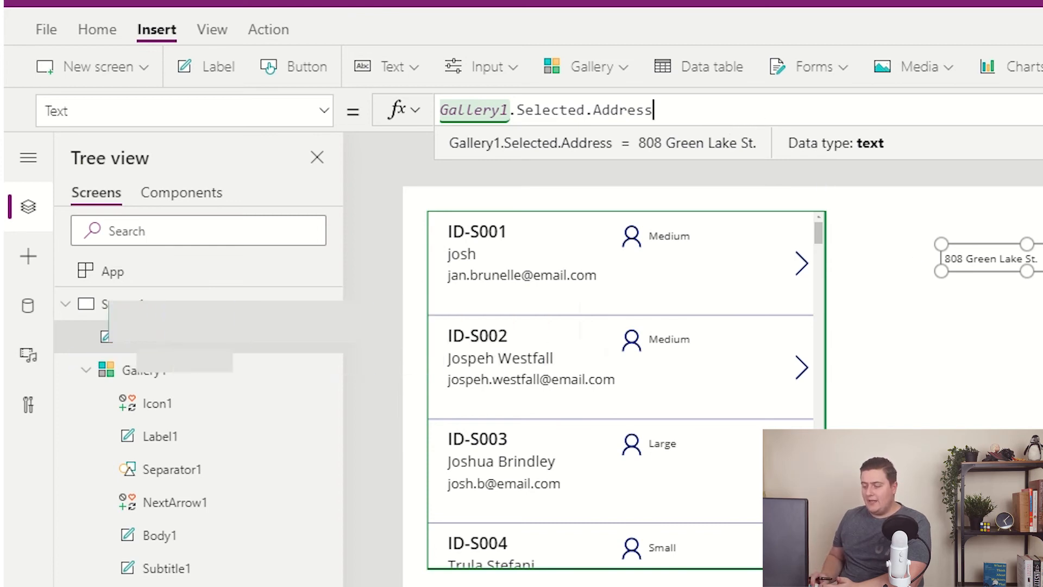
{"action": "left_click", "coordinate": [854, 305]}
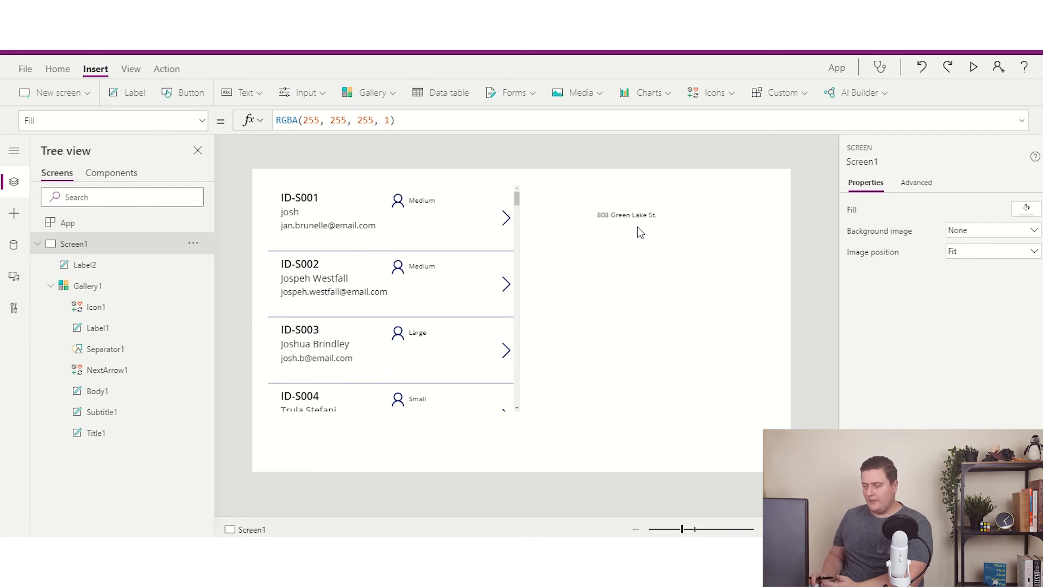
- Preview the app and select several stores further down the gallery to check the address label against each selection
{"action": "left_click", "coordinate": [979, 71]}
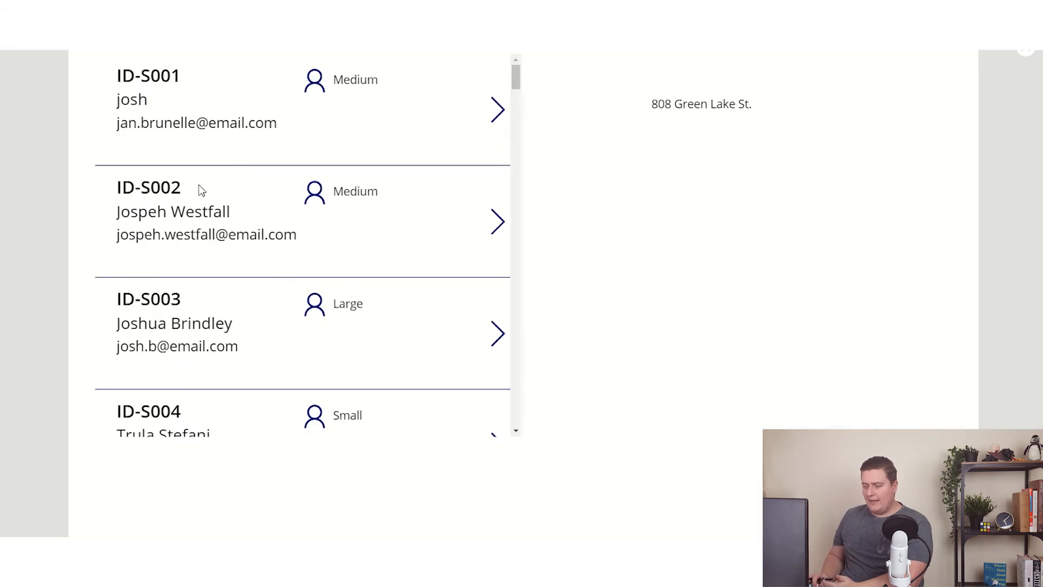
{"action": "scroll", "coordinate": [272, 218], "scroll_direction": "down", "scroll_amount": 5}
{"action": "scroll", "coordinate": [191, 198], "scroll_direction": "down", "scroll_amount": 5}
{"action": "left_click", "coordinate": [389, 196]}
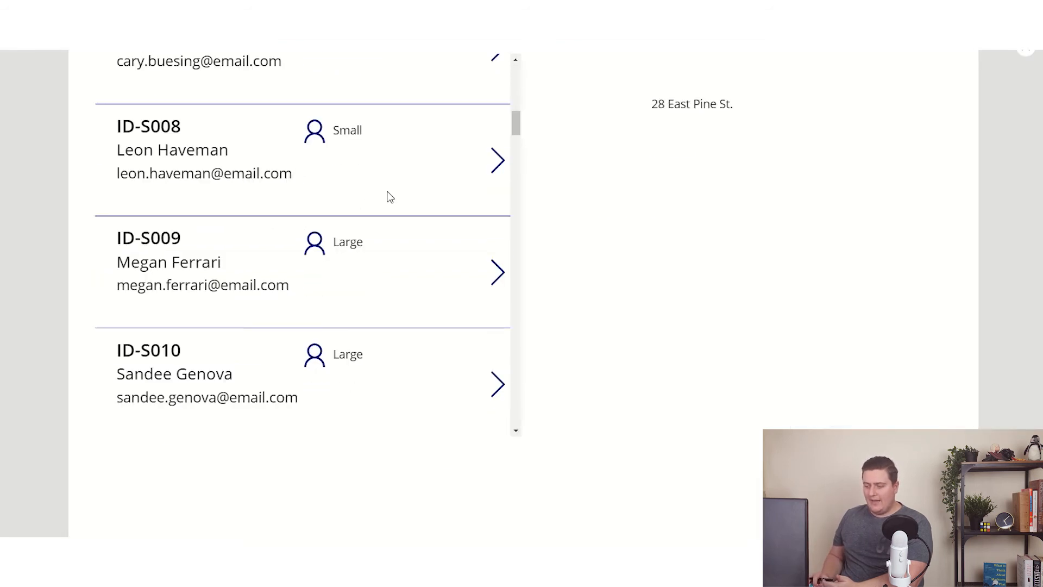
{"action": "left_click", "coordinate": [415, 375]}
{"action": "scroll", "coordinate": [415, 356], "scroll_direction": "down", "scroll_amount": 3}
{"action": "left_click", "coordinate": [410, 295]}
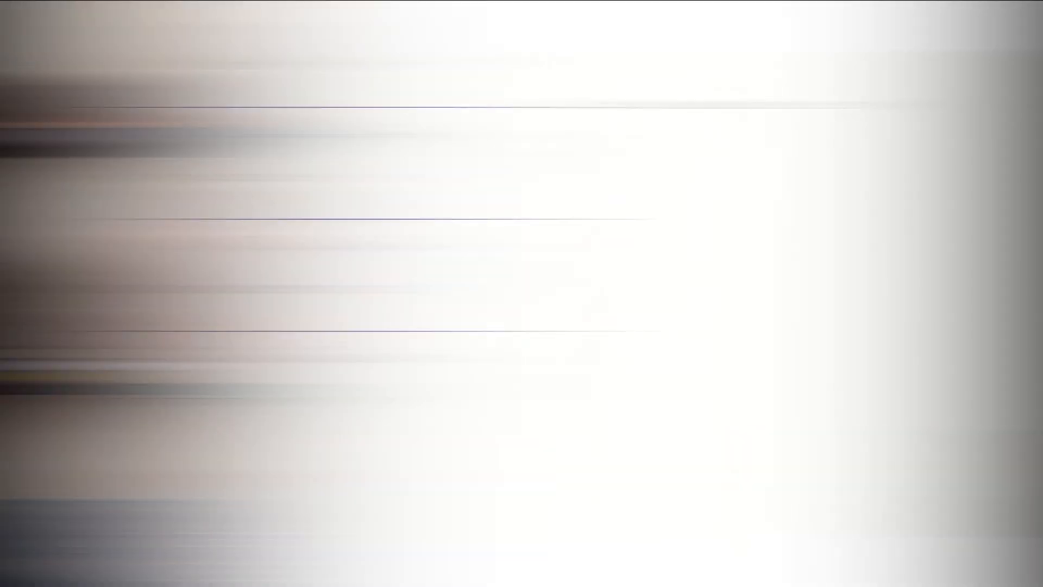